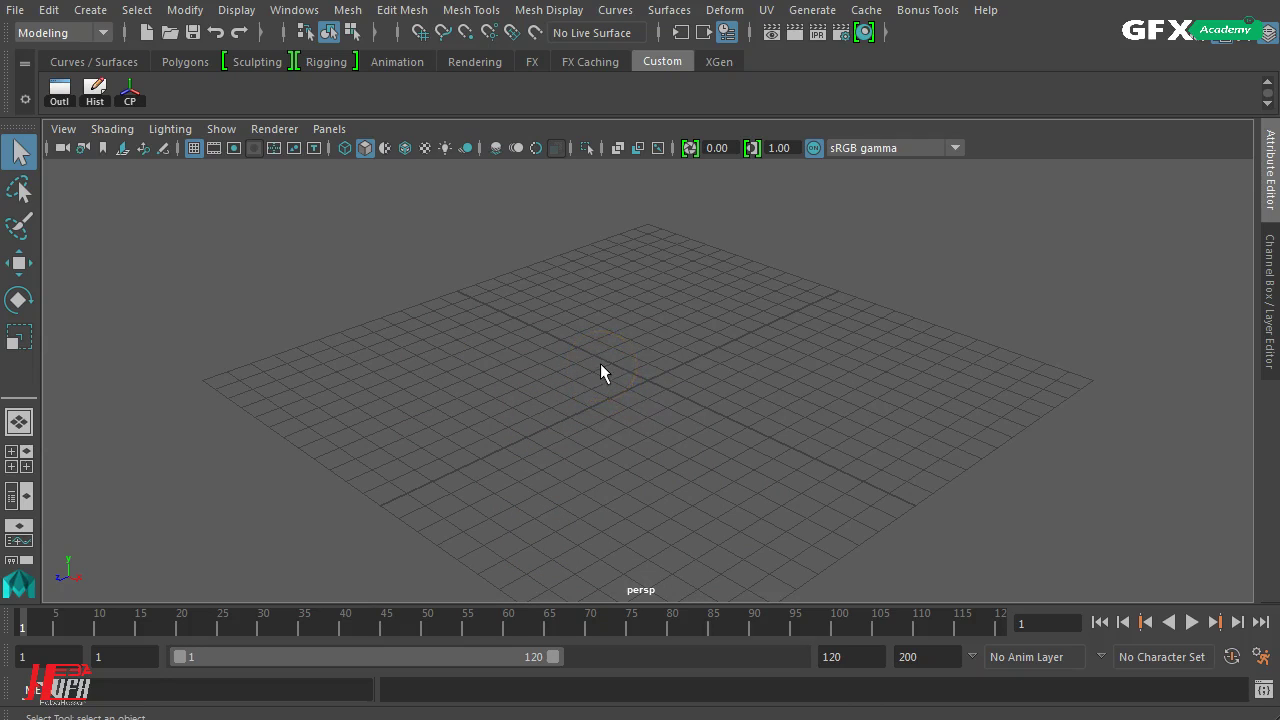
Enable Timecode in Maya's Time Slider preferences so the range reads 00:00:00:01 to 00:00:05:00
{"action": "left_click", "coordinate": [1261, 657]}
{"action": "left_click_drag", "start_coordinate": [1141, 212], "coordinate": [617, 143]}
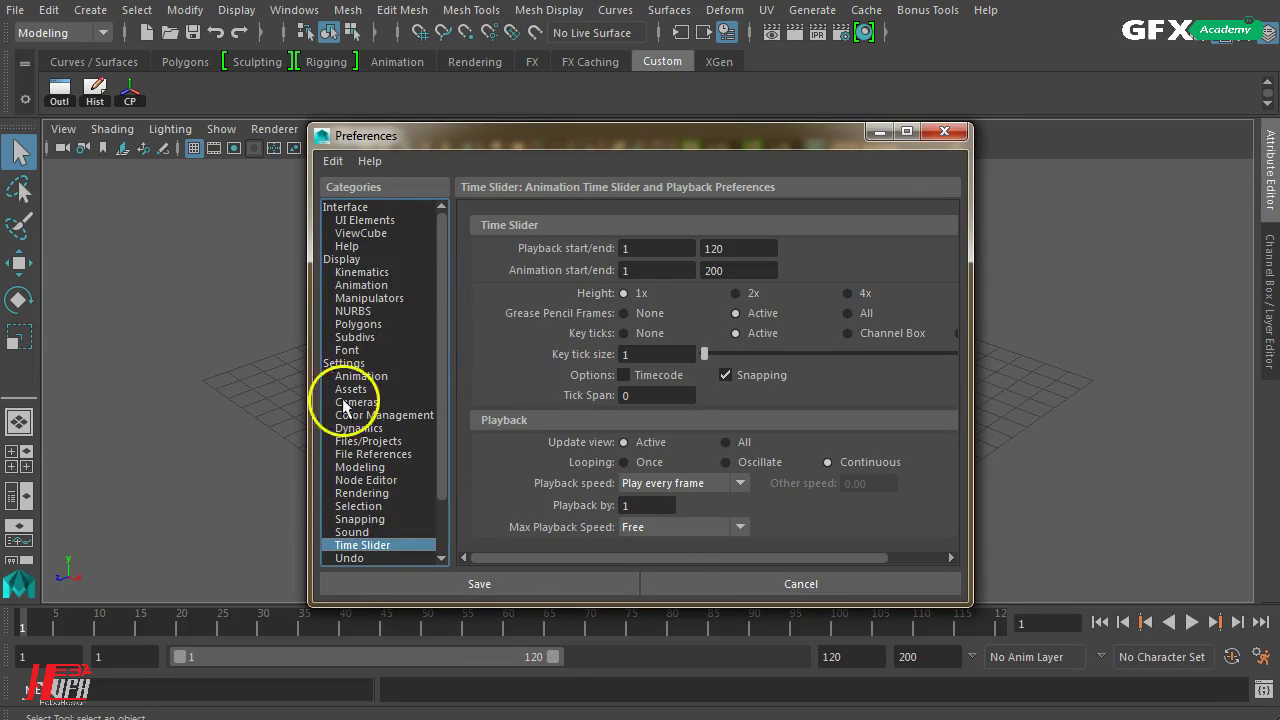
{"action": "left_click", "coordinate": [345, 363]}
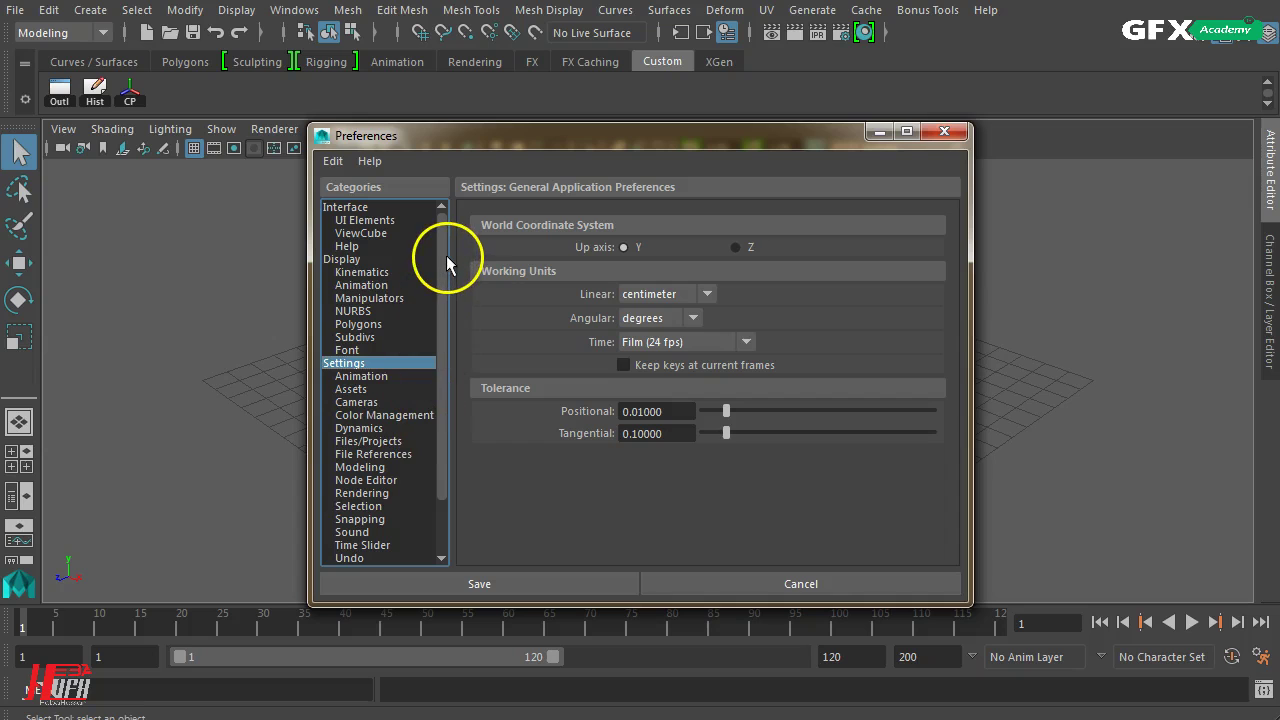
{"action": "left_click_drag", "start_coordinate": [450, 256], "coordinate": [447, 307]}
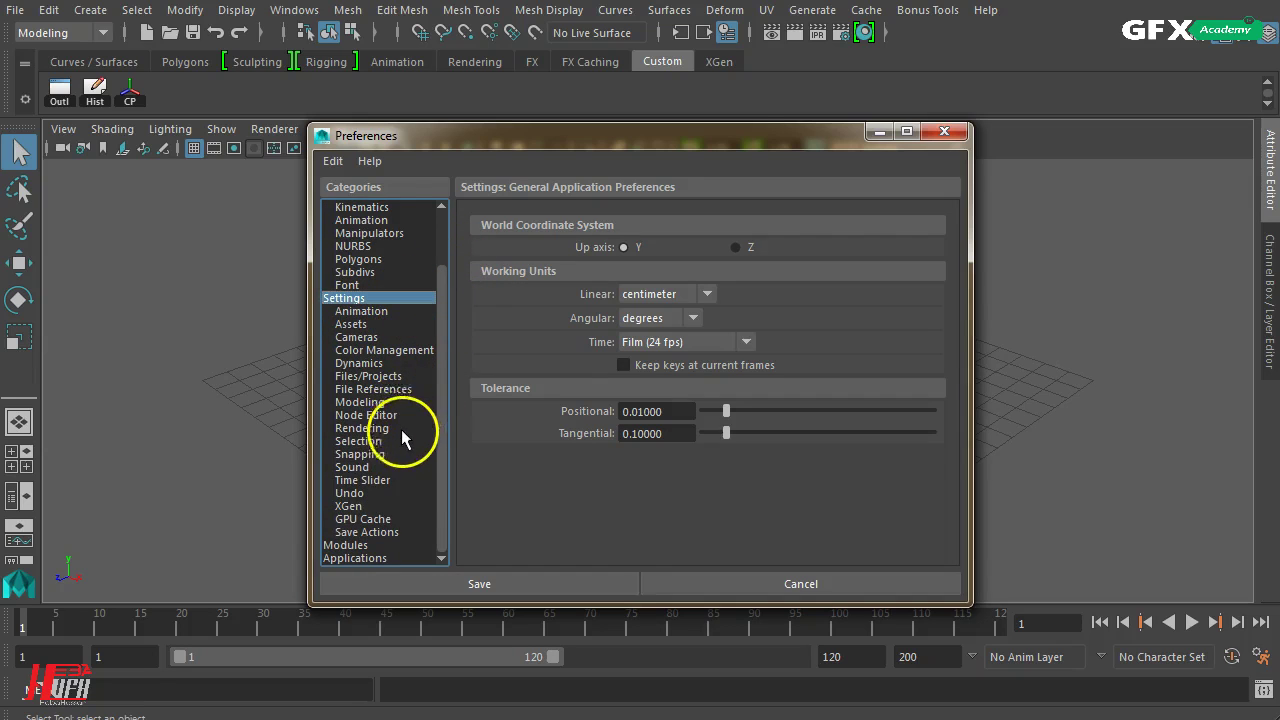
{"action": "left_click", "coordinate": [387, 477]}
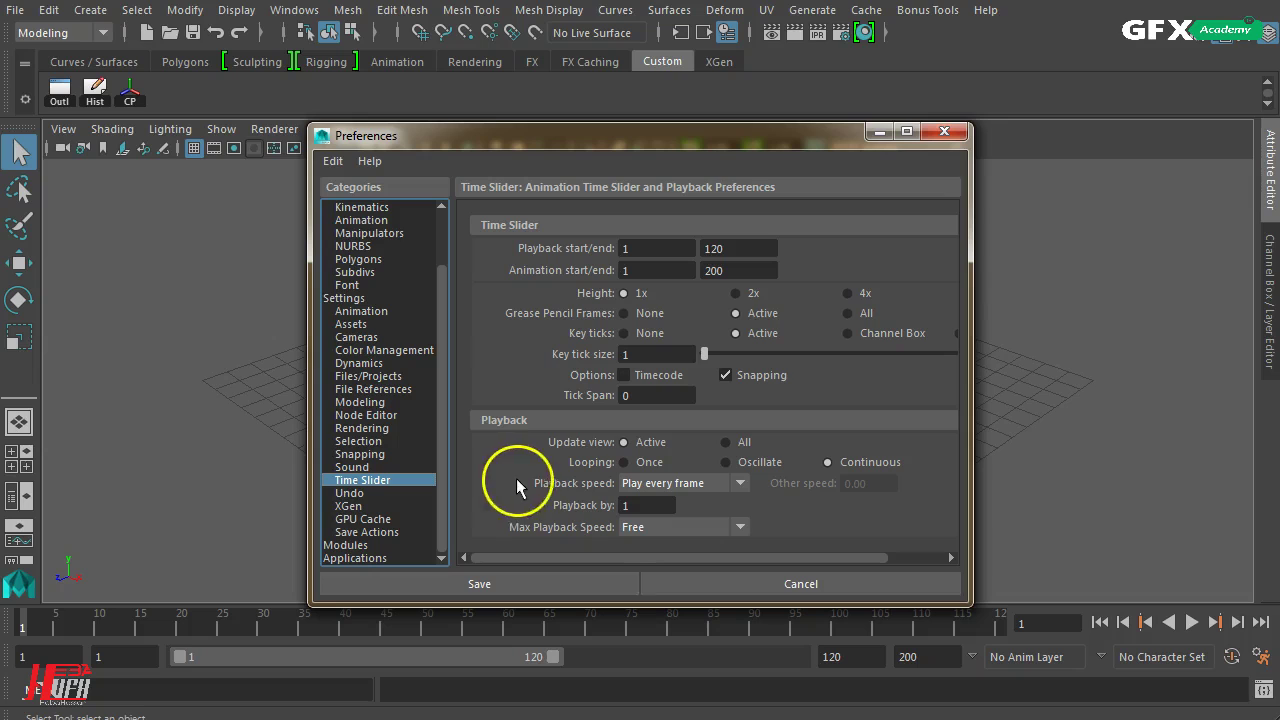
{"action": "left_click", "coordinate": [645, 378]}
{"action": "mouse_move", "coordinate": [701, 134]}
{"action": "left_mouse_down"}
{"action": "mouse_move", "coordinate": [986, 120]}
{"action": "mouse_move", "coordinate": [924, 44]}
{"action": "left_mouse_up"}
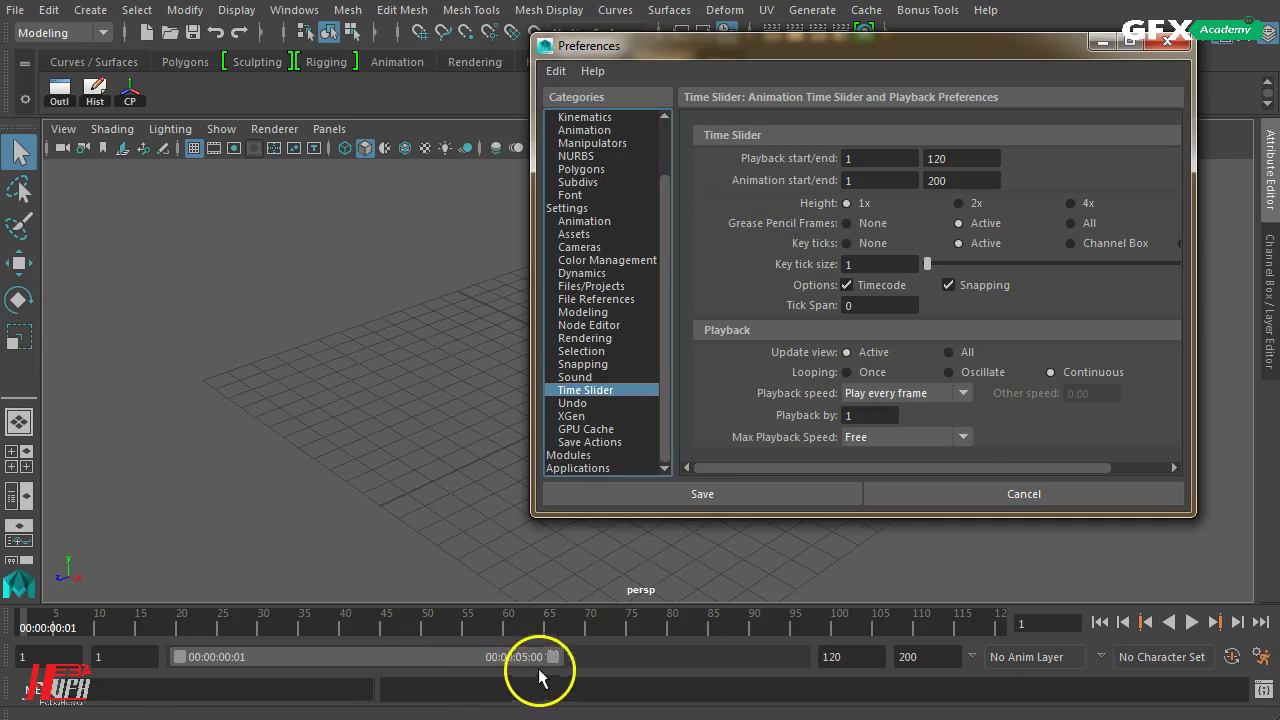
{"action": "left_click", "coordinate": [870, 287]}
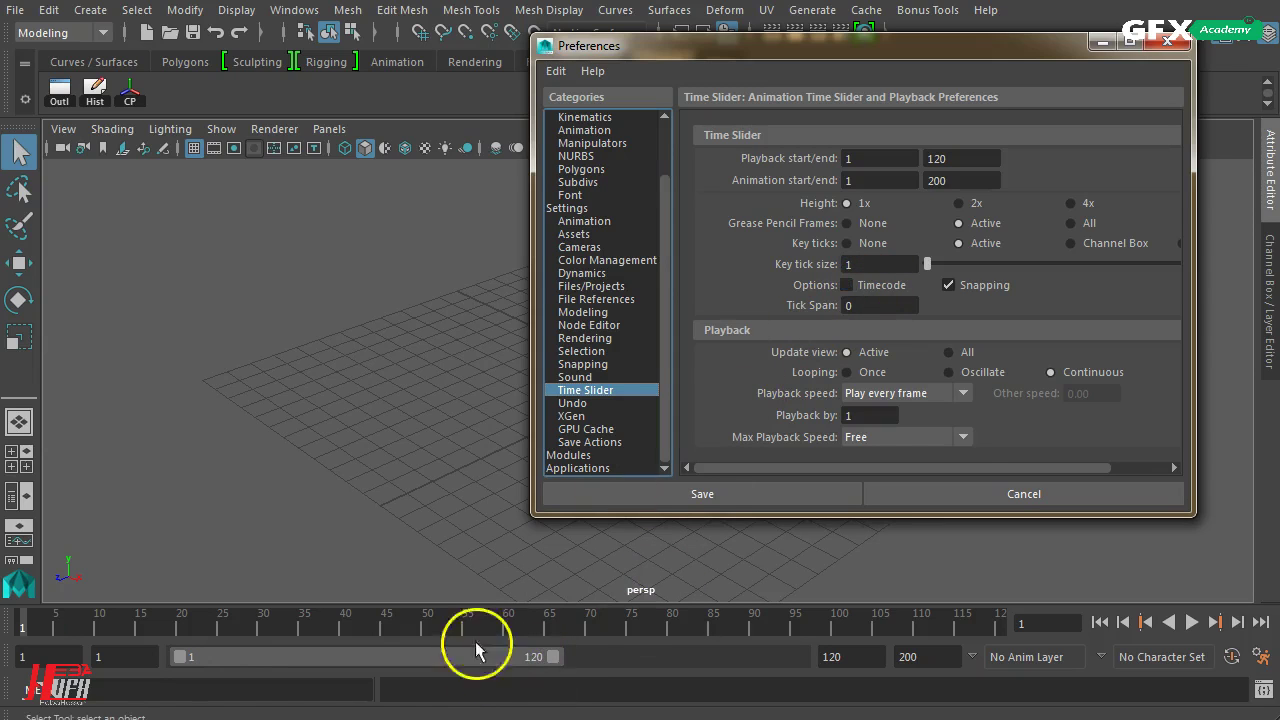
{"action": "left_click", "coordinate": [864, 287]}
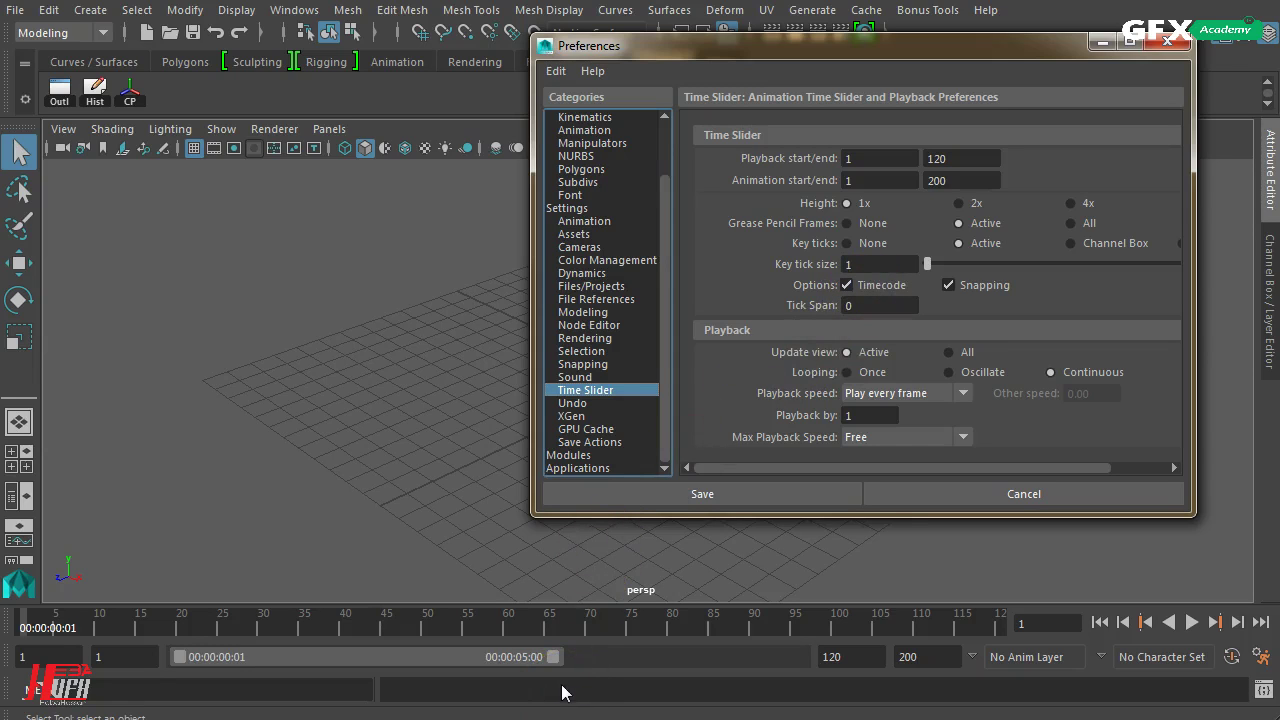
{"action": "left_click", "coordinate": [875, 283]}
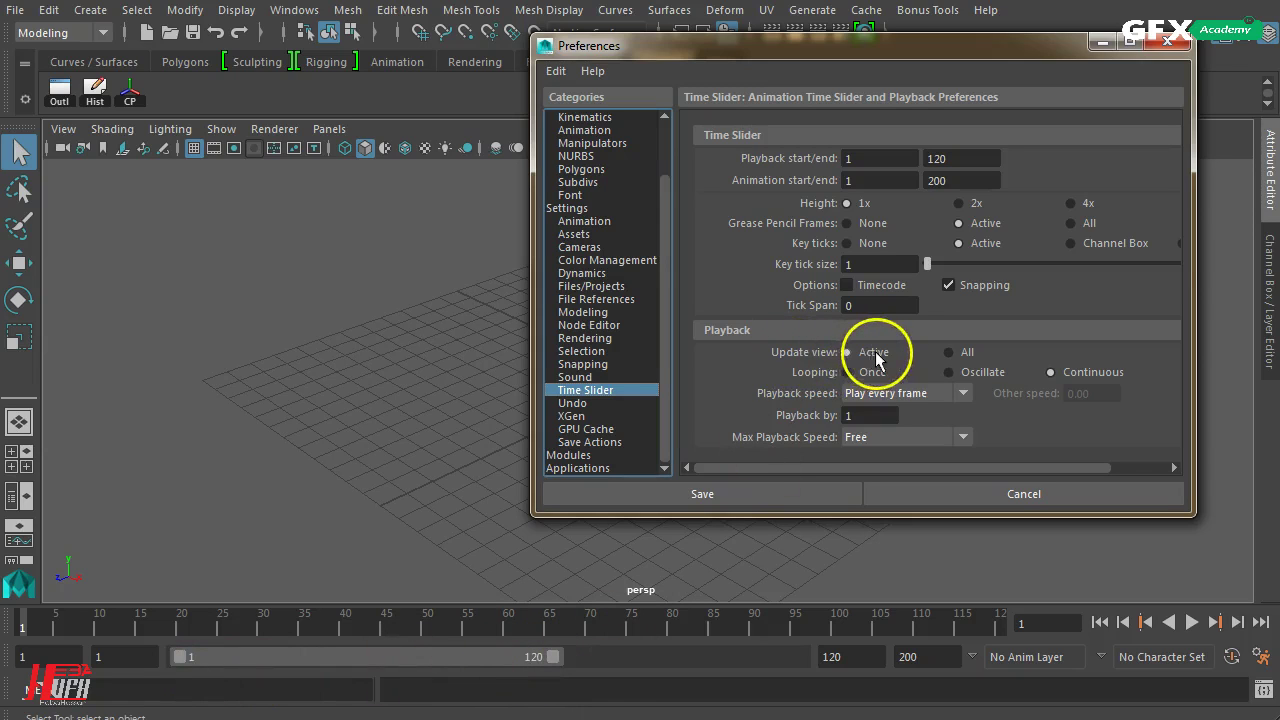
{"action": "left_click", "coordinate": [881, 284]}
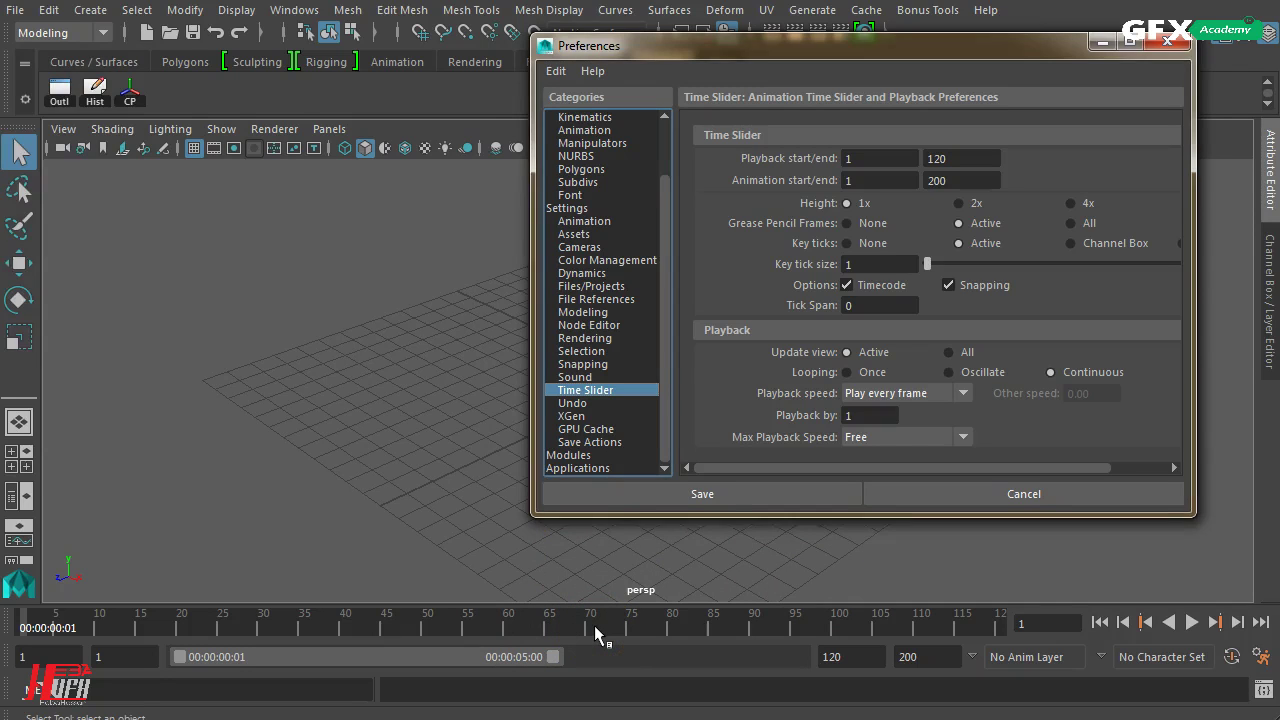
{"action": "left_click_drag", "start_coordinate": [0, 74], "coordinate": [324, 84]}
{"action": "left_click", "coordinate": [322, 288]}
{"action": "left_click", "coordinate": [401, 255]}
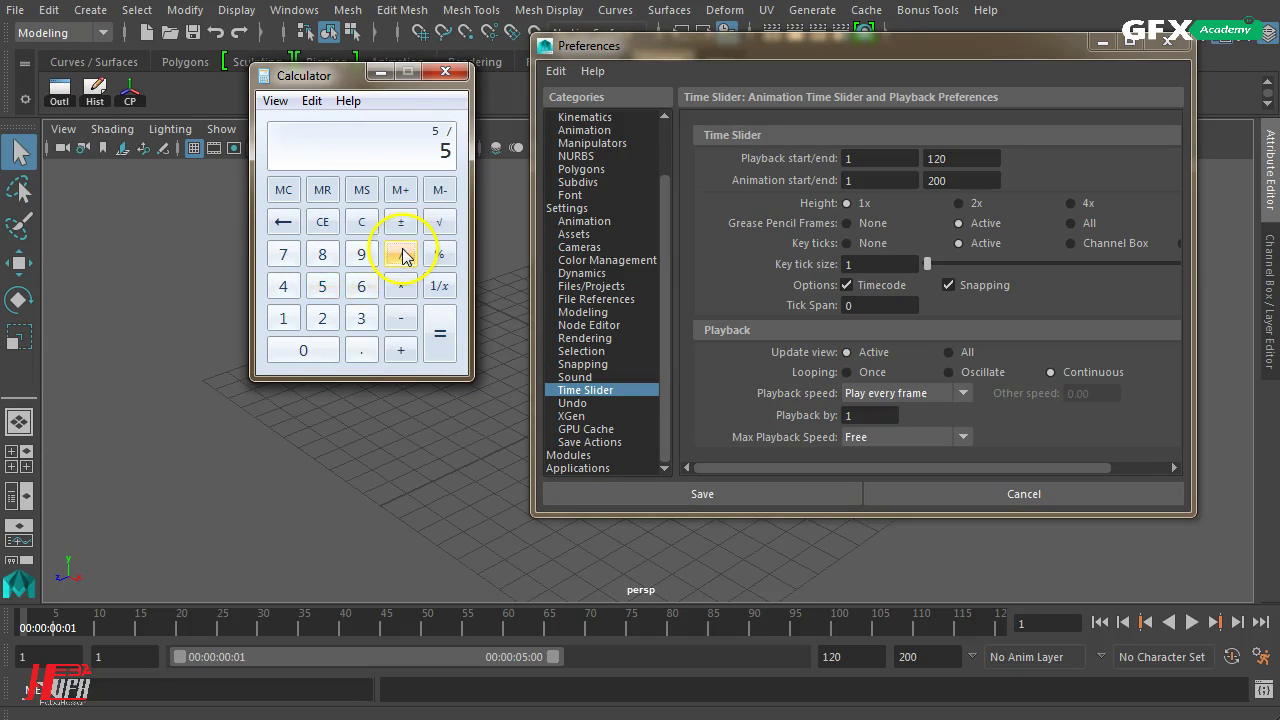
{"action": "left_click", "coordinate": [322, 318]}
{"action": "left_click", "coordinate": [283, 286]}
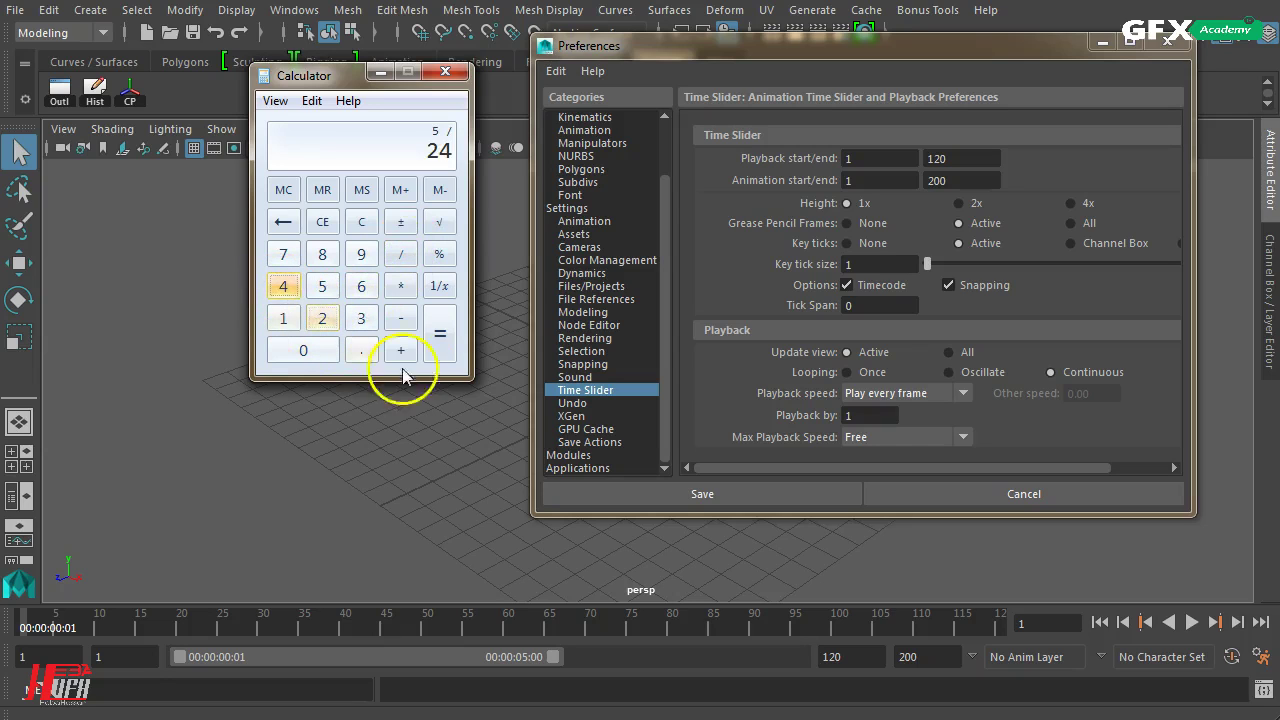
{"action": "left_click", "coordinate": [443, 345]}
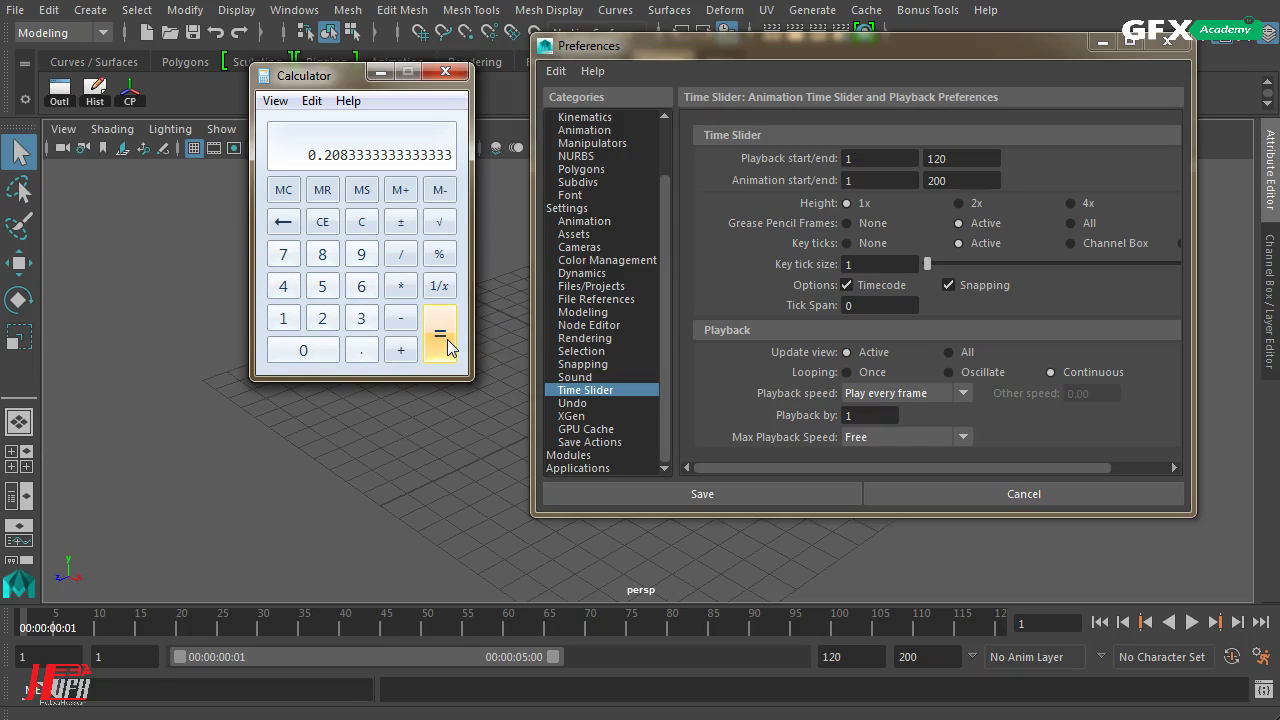
{"action": "left_click", "coordinate": [320, 322]}
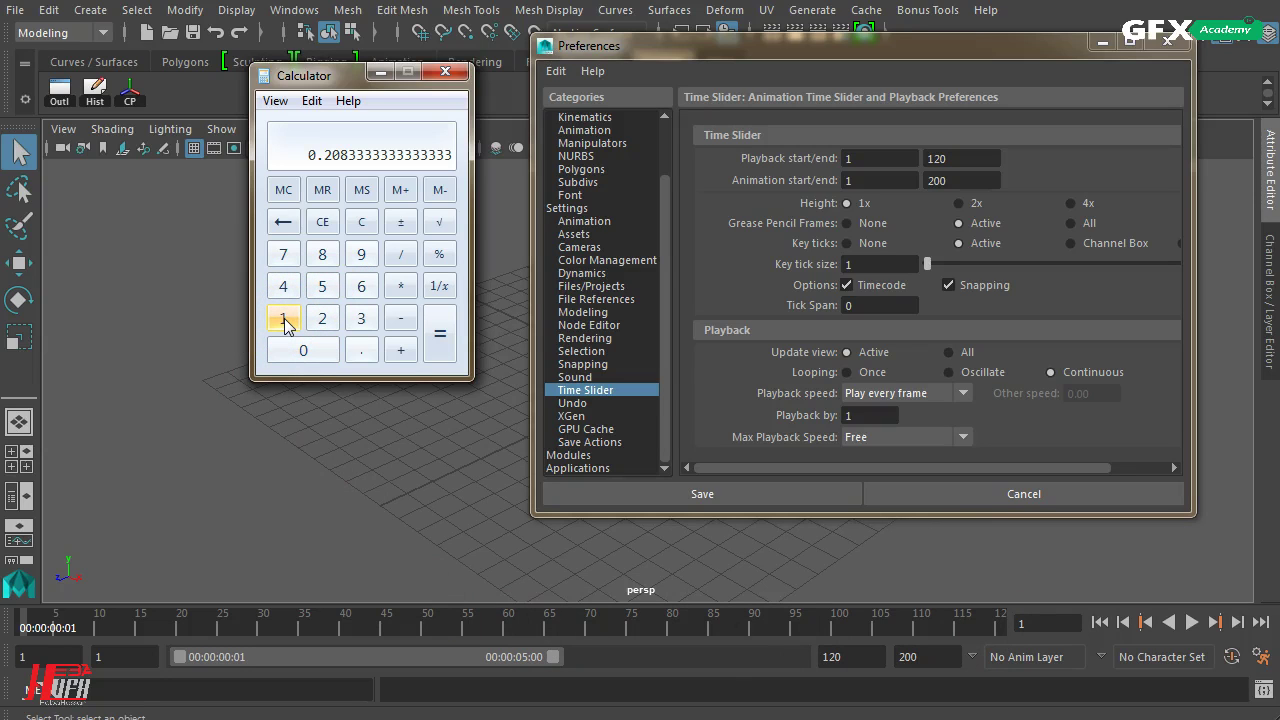
{"action": "left_click", "coordinate": [283, 318]}
{"action": "left_click", "coordinate": [322, 318]}
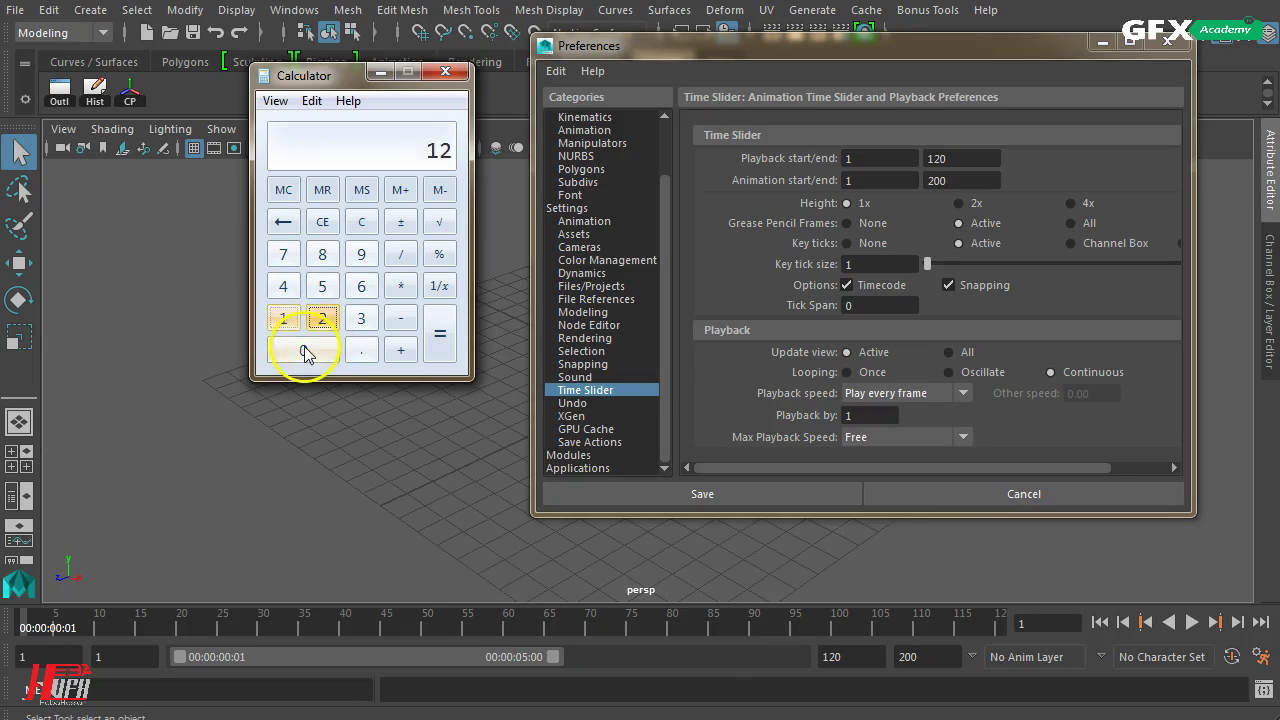
{"action": "left_click", "coordinate": [303, 350]}
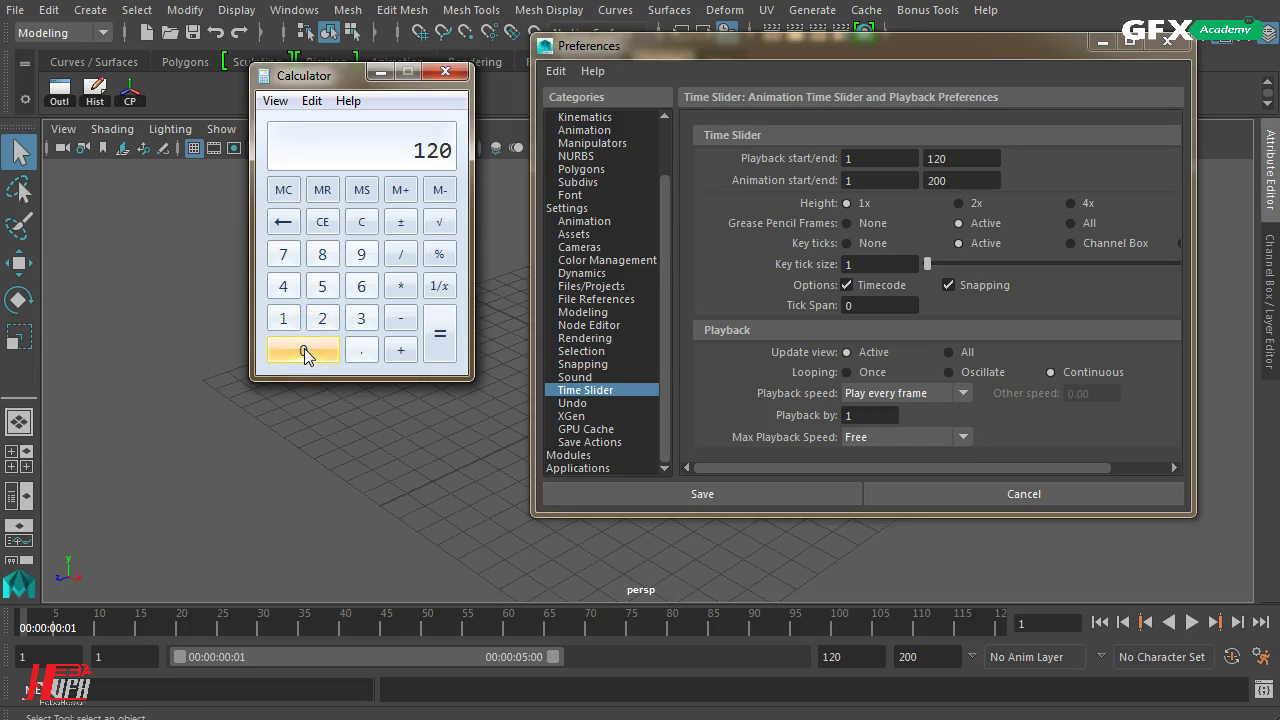
{"action": "left_click", "coordinate": [400, 254]}
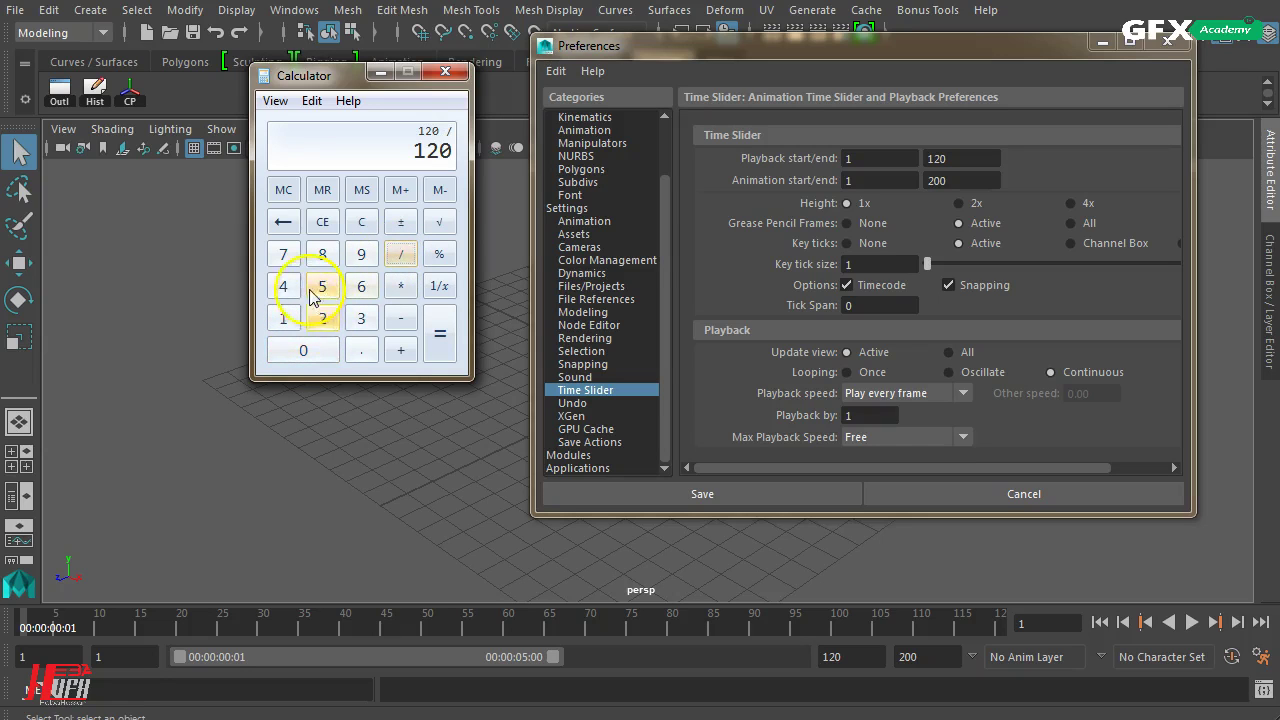
{"action": "left_click", "coordinate": [322, 318]}
{"action": "left_click", "coordinate": [283, 286]}
{"action": "left_click", "coordinate": [440, 334]}
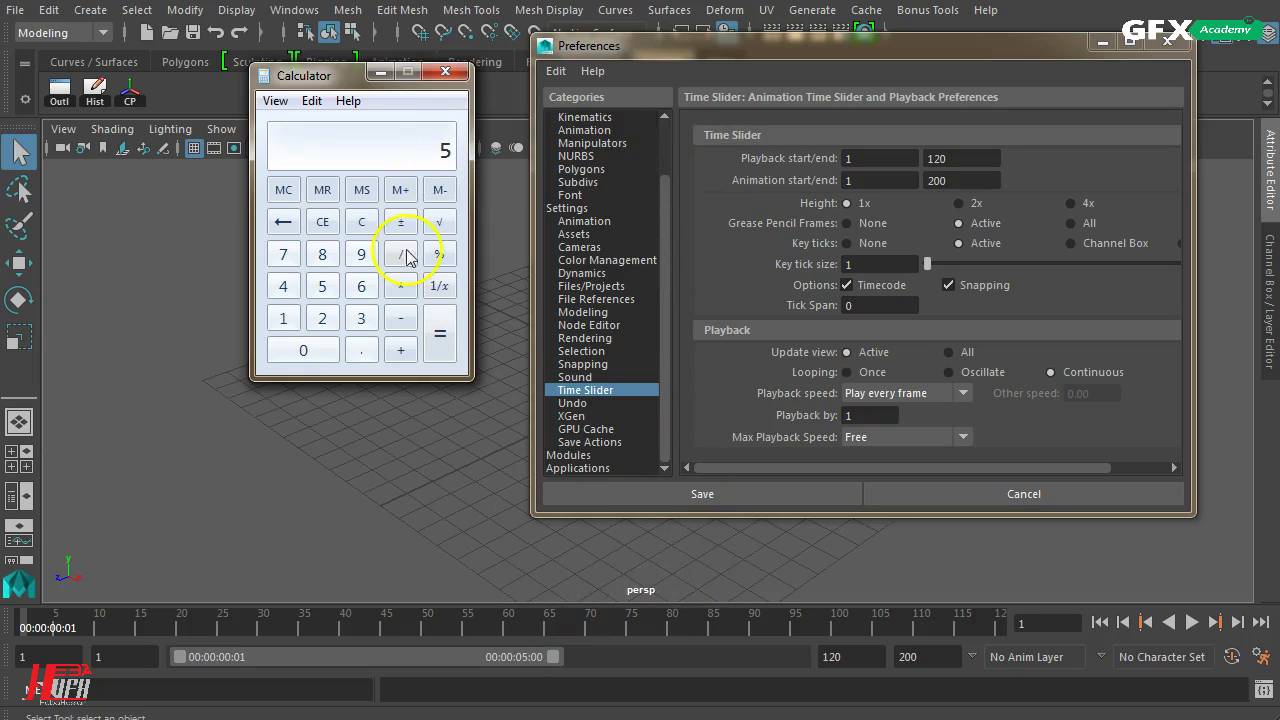
{"action": "left_click", "coordinate": [445, 71]}
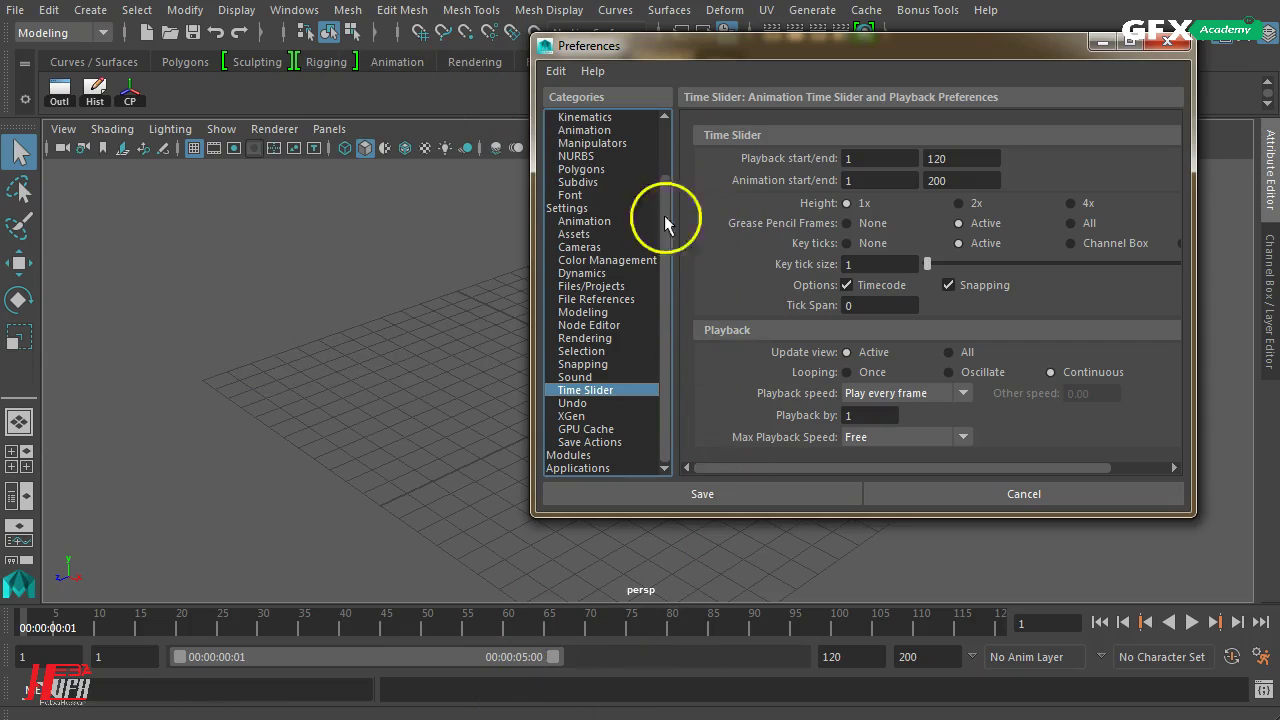
Review the Time unit frame rates, keep Film (24 fps), and cancel Maya's Preferences
{"action": "left_click", "coordinate": [573, 211]}
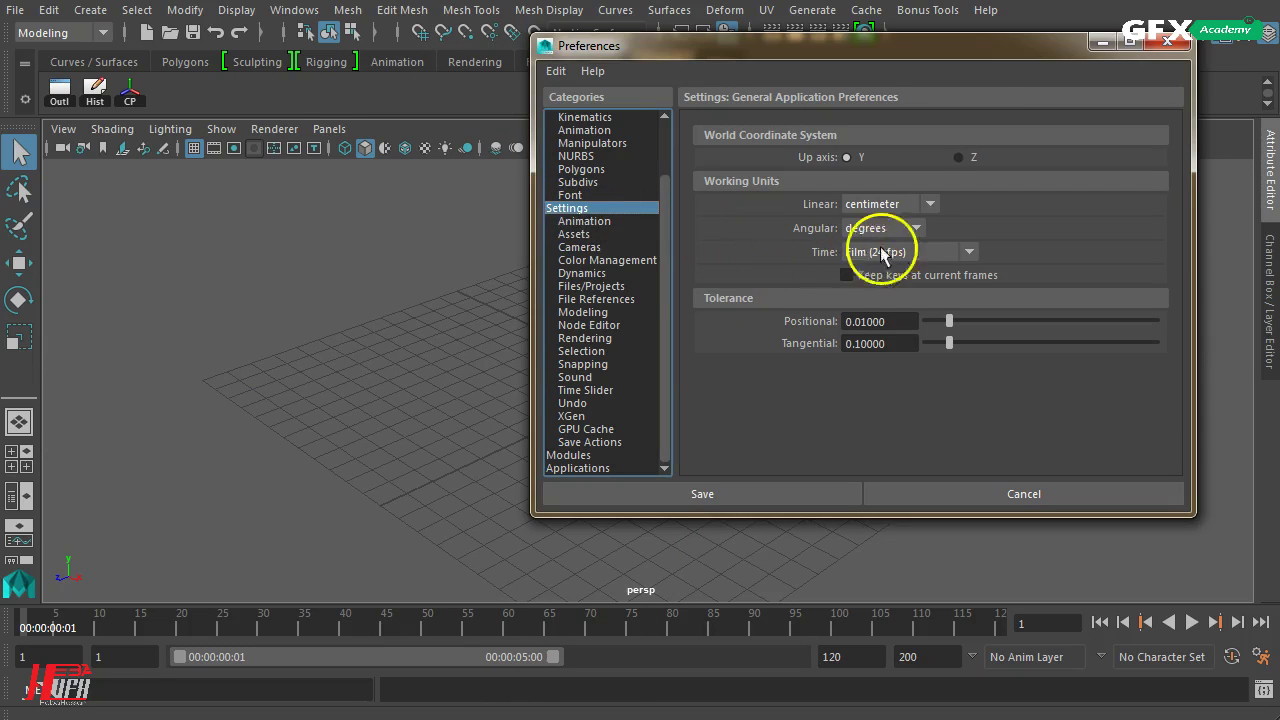
{"action": "left_click", "coordinate": [925, 250]}
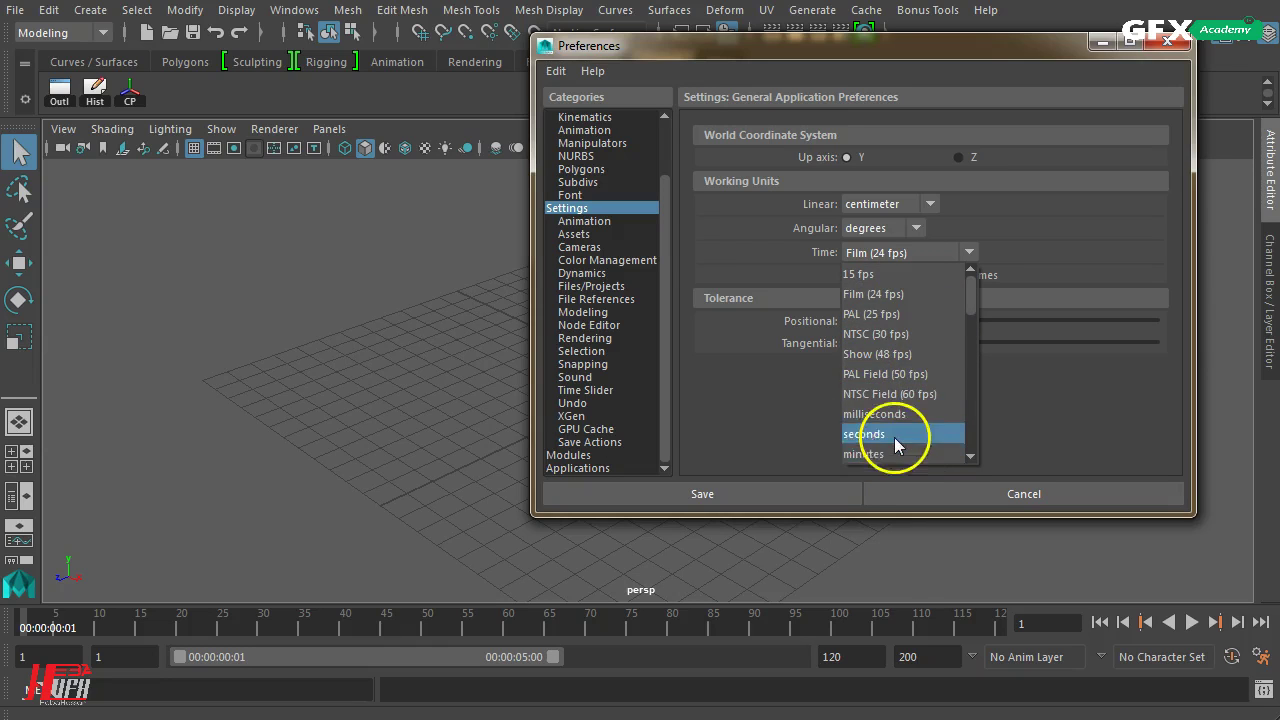
{"action": "scroll", "coordinate": [894, 447], "scroll_direction": "down", "scroll_amount": 3}
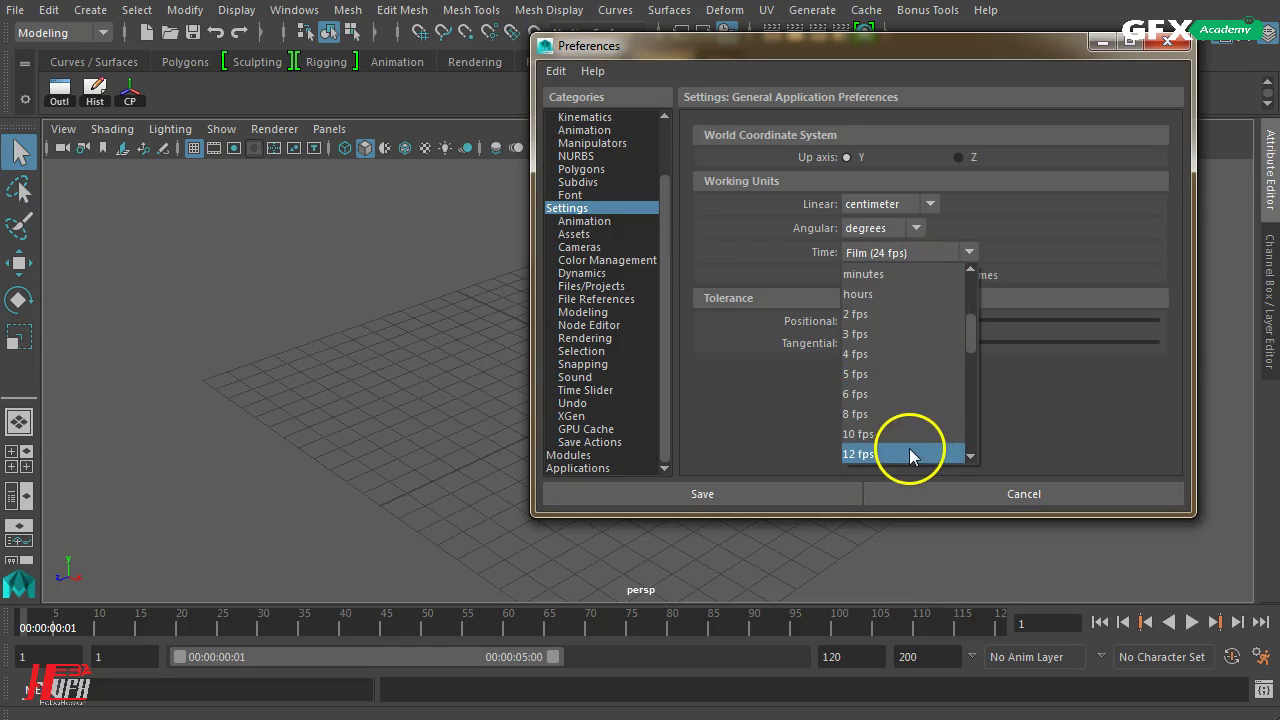
{"action": "scroll", "coordinate": [909, 448], "scroll_direction": "up", "scroll_amount": 3}
{"action": "left_click", "coordinate": [1094, 250]}
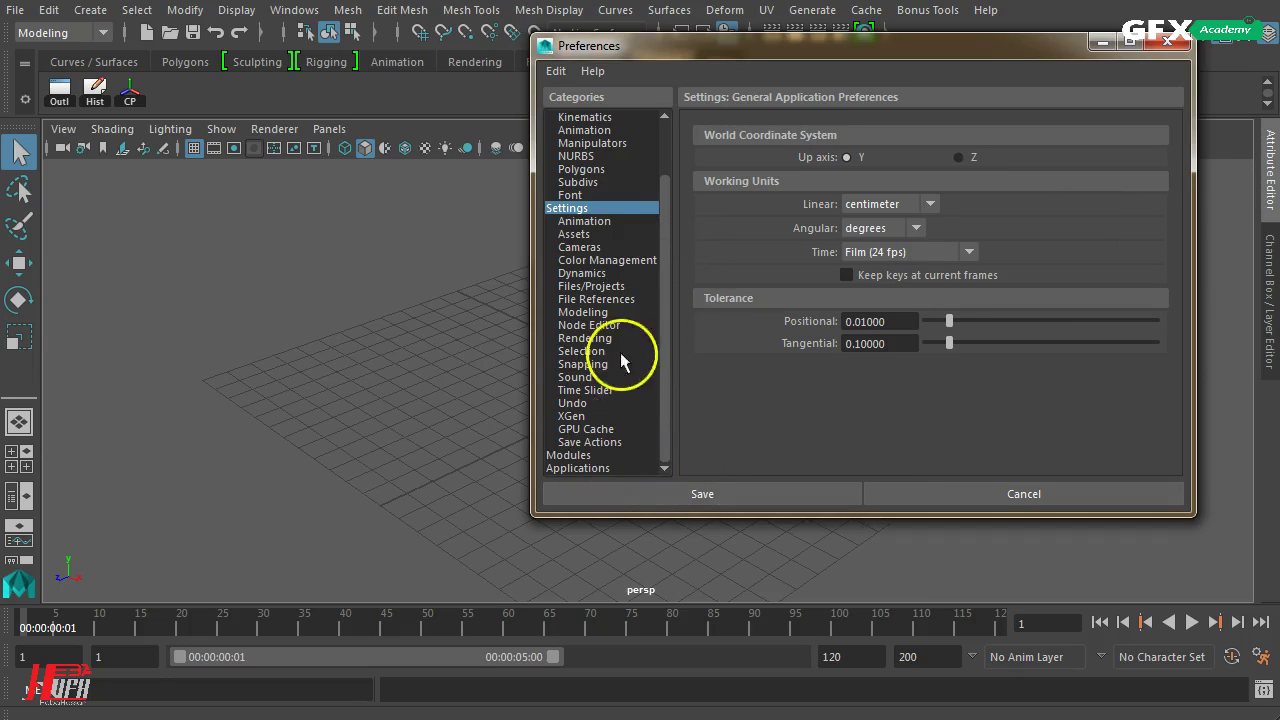
{"action": "left_click", "coordinate": [607, 392]}
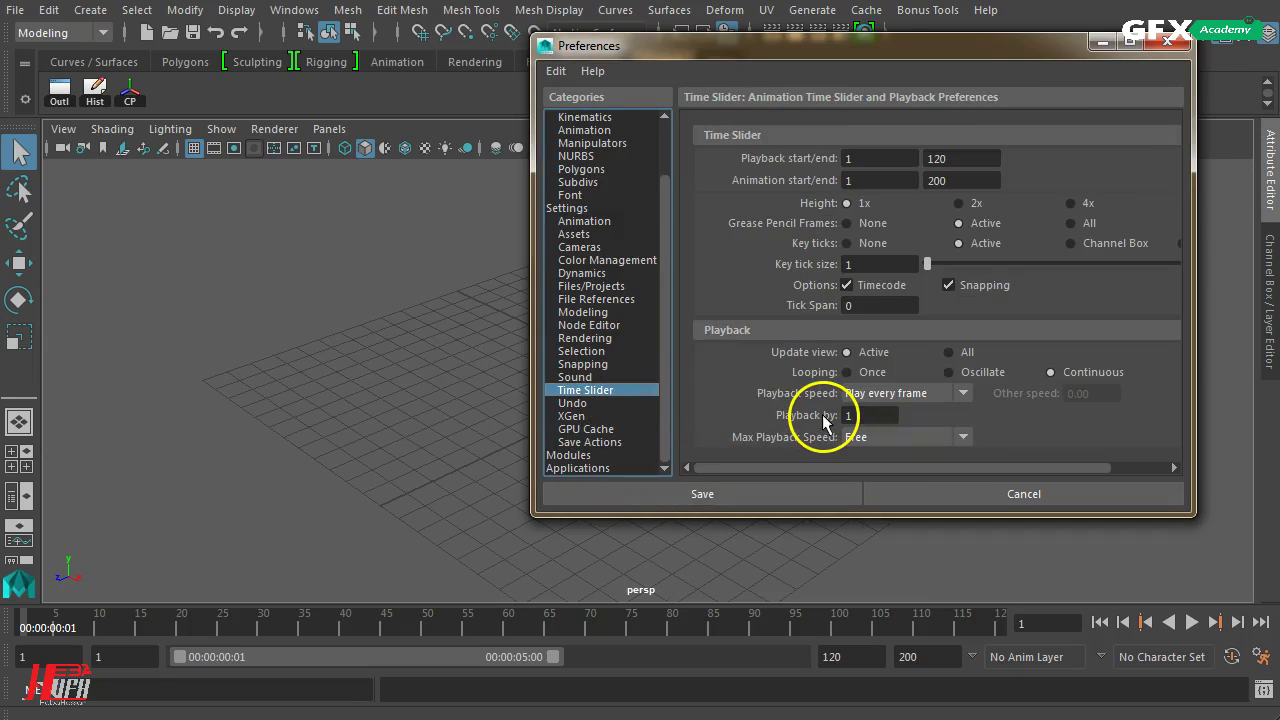
{"action": "left_click", "coordinate": [1045, 496]}
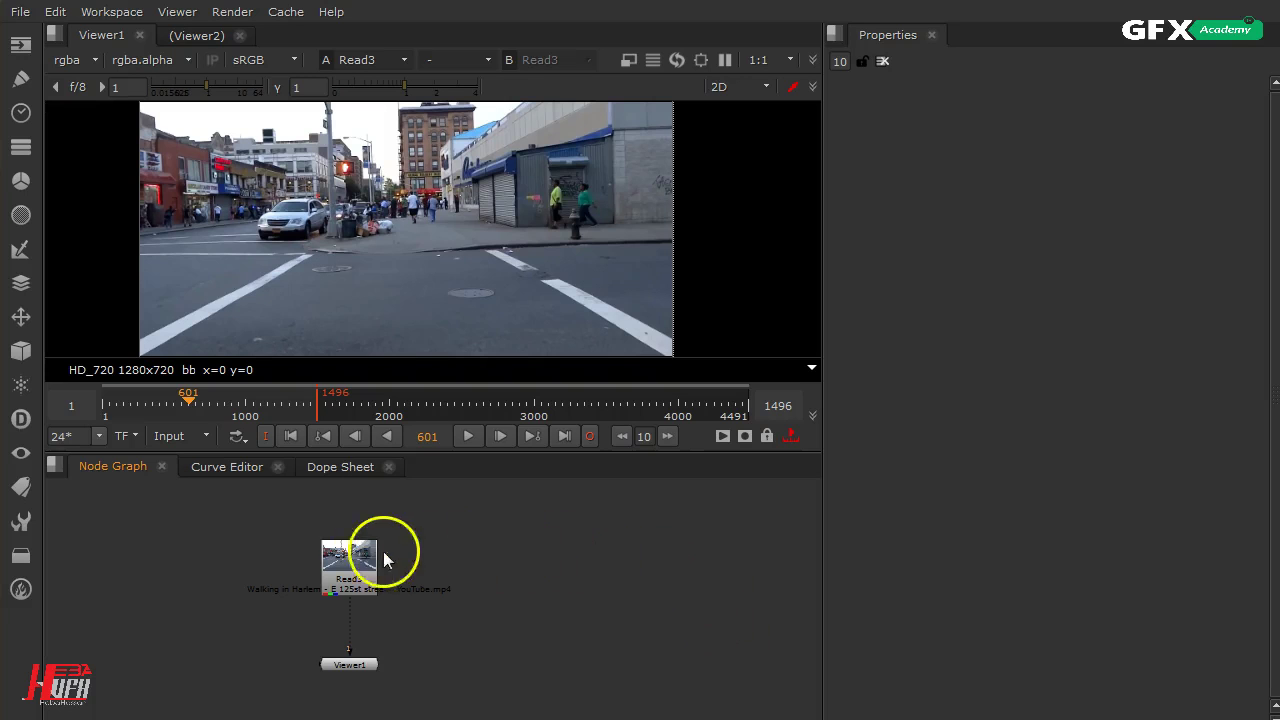
Shift Read3 and Viewer1 right in the Node Graph and extend the timeline out point to 4491
{"action": "left_click_drag", "start_coordinate": [459, 523], "coordinate": [251, 694]}
{"action": "left_click_drag", "start_coordinate": [334, 580], "coordinate": [405, 573]}
{"action": "left_click", "coordinate": [540, 568]}
{"action": "left_click_drag", "start_coordinate": [320, 405], "coordinate": [793, 412]}
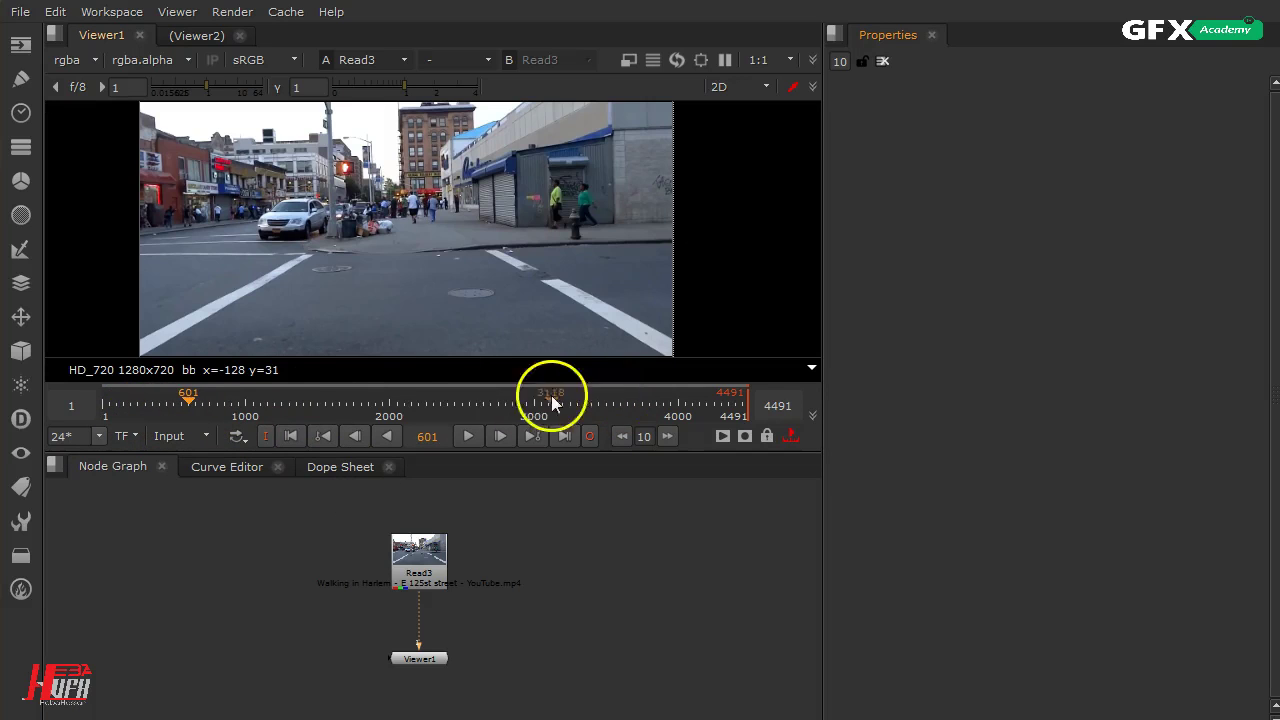
{"action": "left_click", "coordinate": [132, 440]}
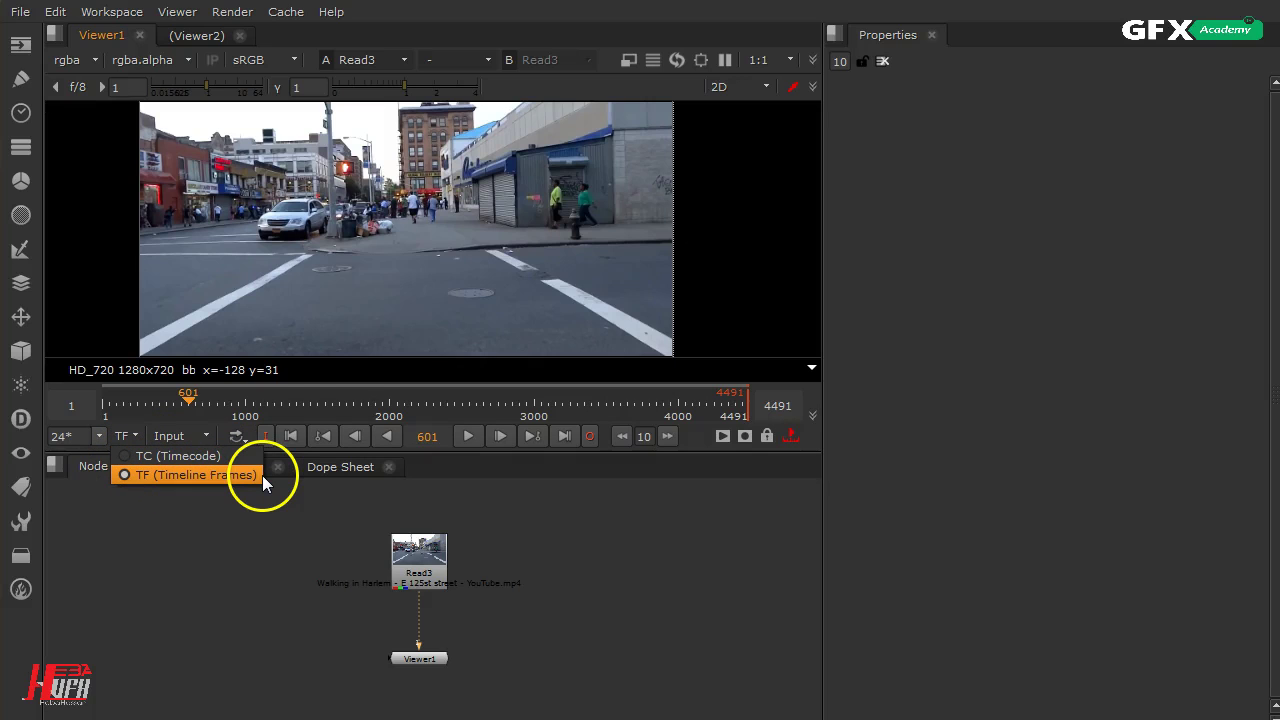
Set the Nuke viewer timeline format to TC, showing 00:00:00:01 to 00:03:07:03
{"action": "left_click", "coordinate": [145, 462]}
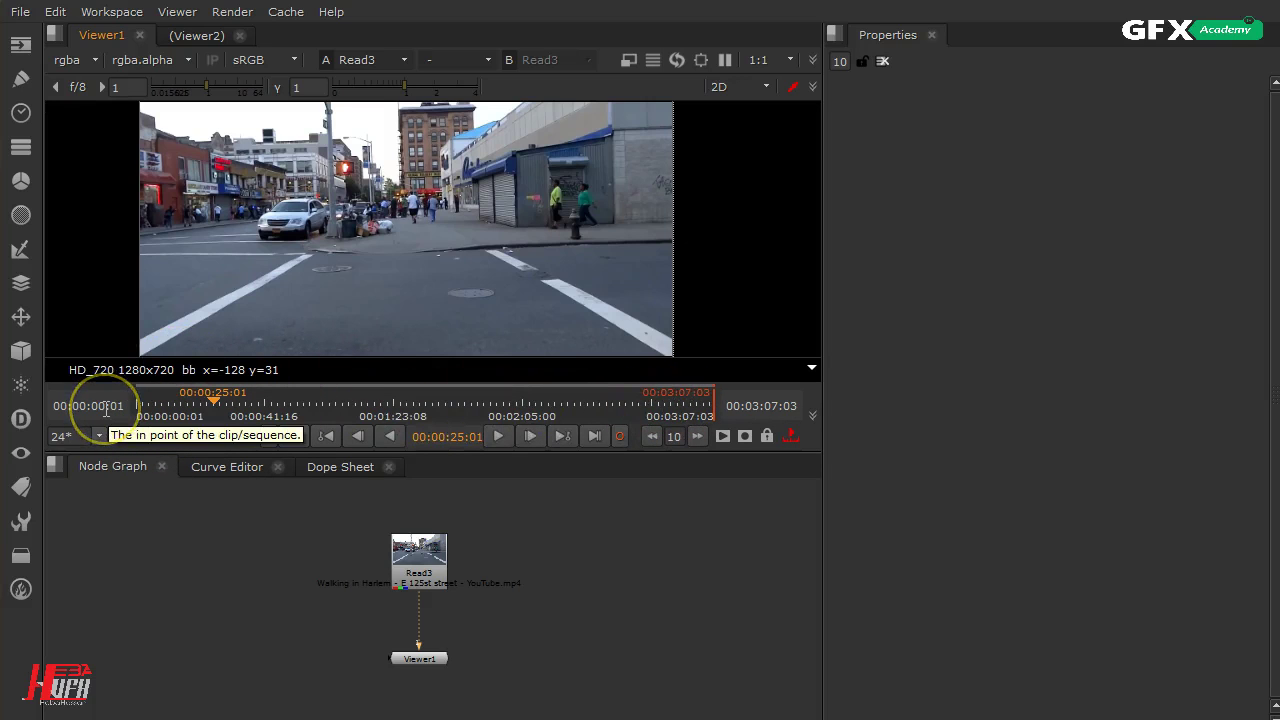
{"action": "left_click", "coordinate": [136, 573]}
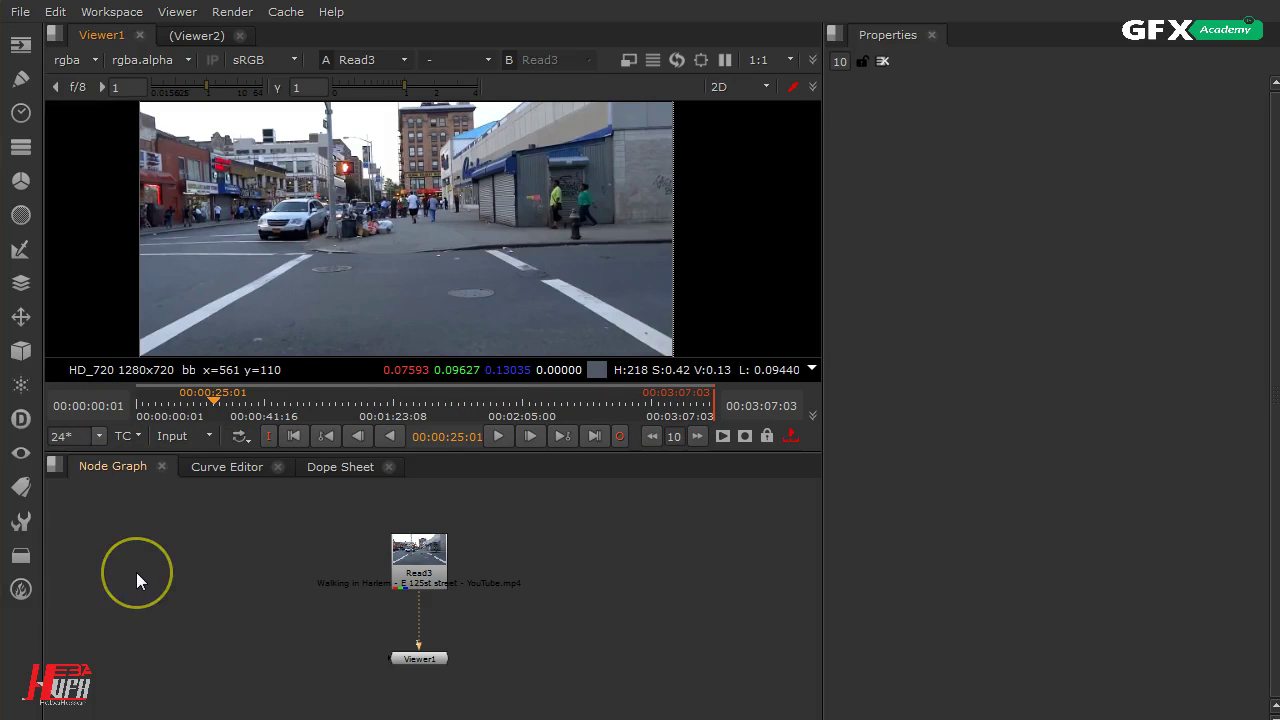